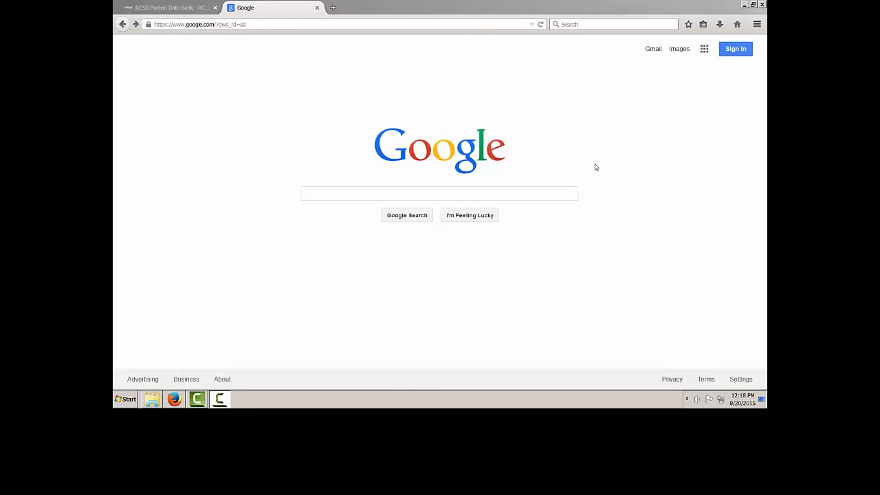
Search the web for "ncbi blast", and open the protein blast query form on the NCBI BLAST site
click(545, 194)
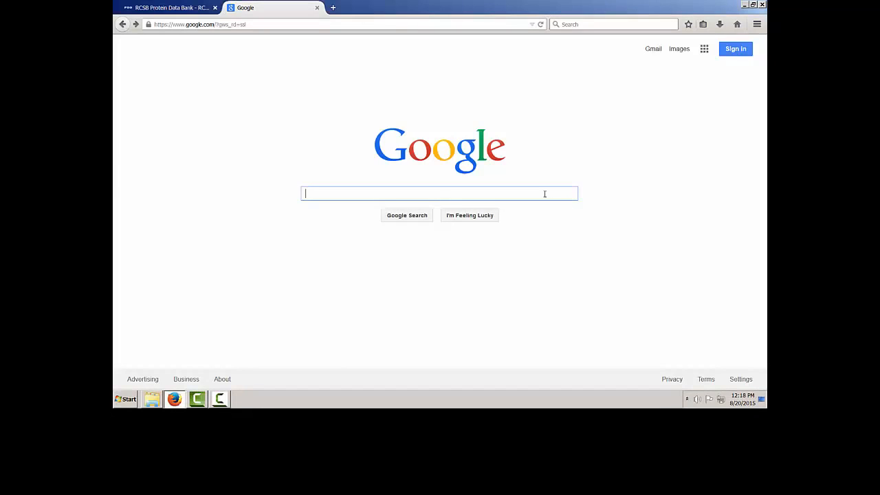
text(ncbi blast)
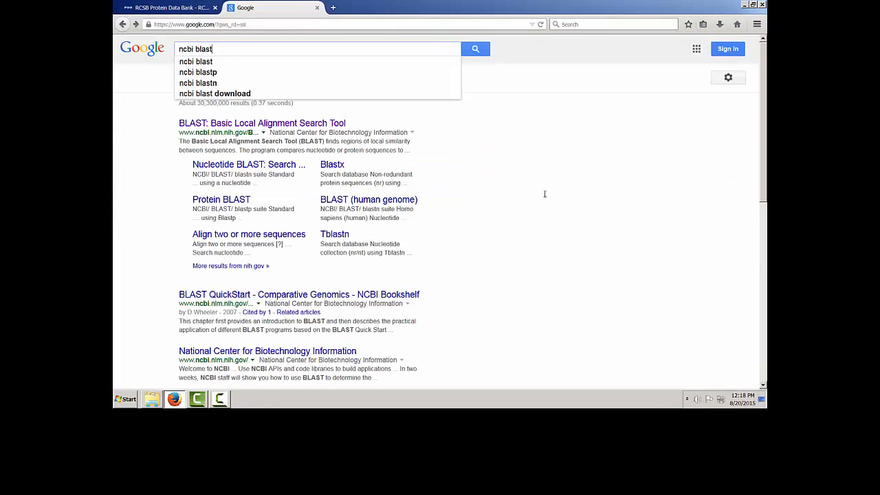
key(Return)
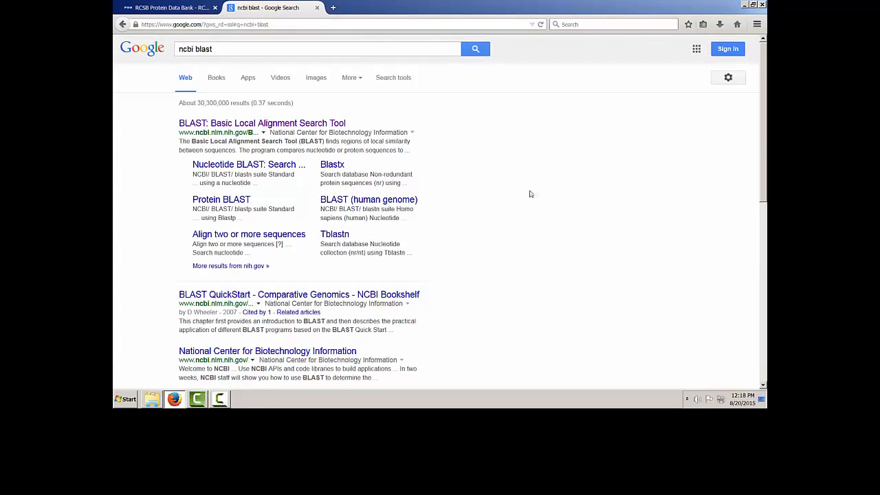
click(264, 127)
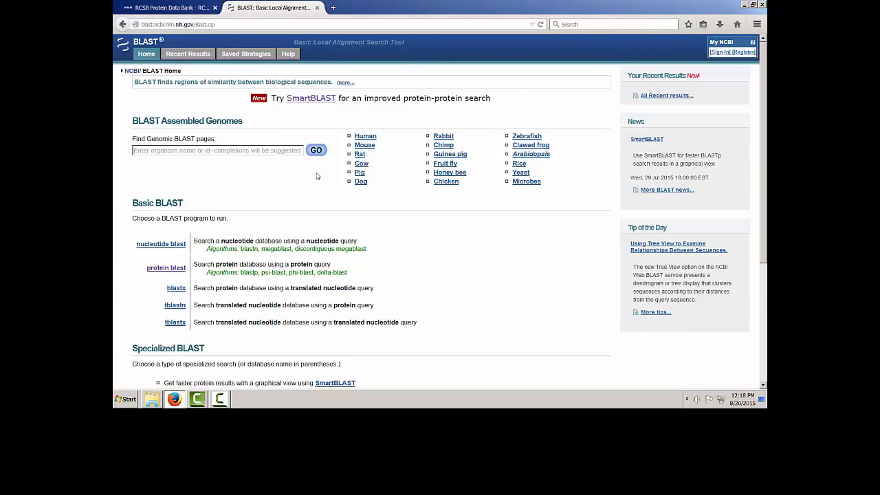
click(156, 268)
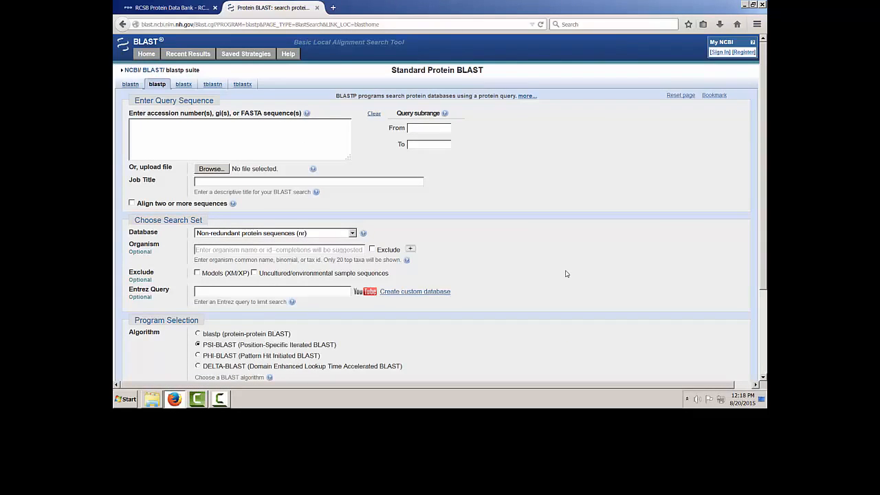
click(239, 137)
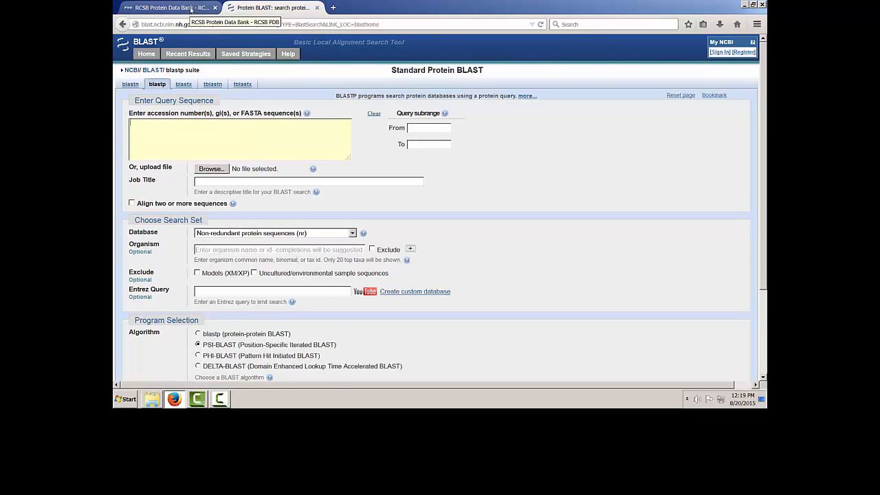
Look up entry 4R78 in the RCSB Protein Data Bank and display its FASTA sequence
click(172, 8)
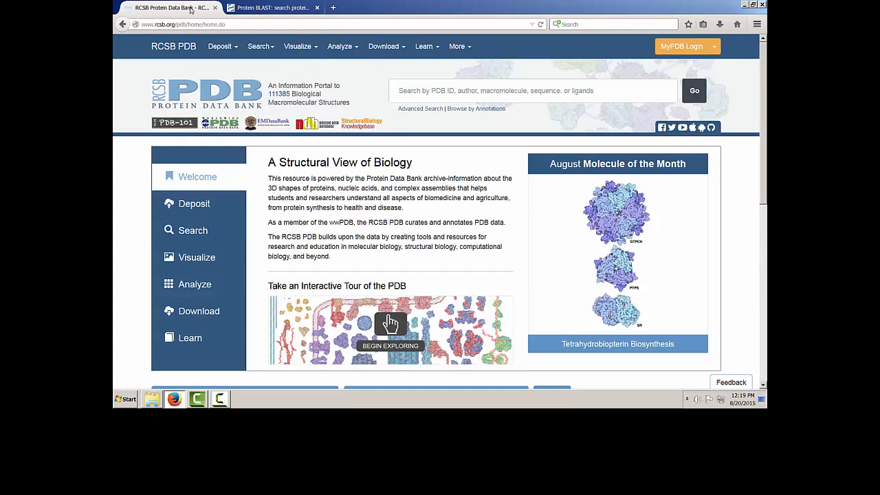
click(463, 94)
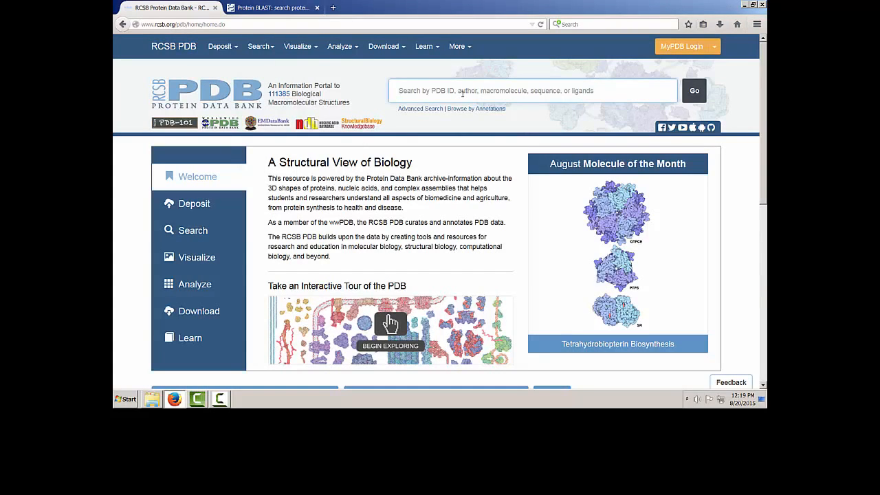
text(4r)
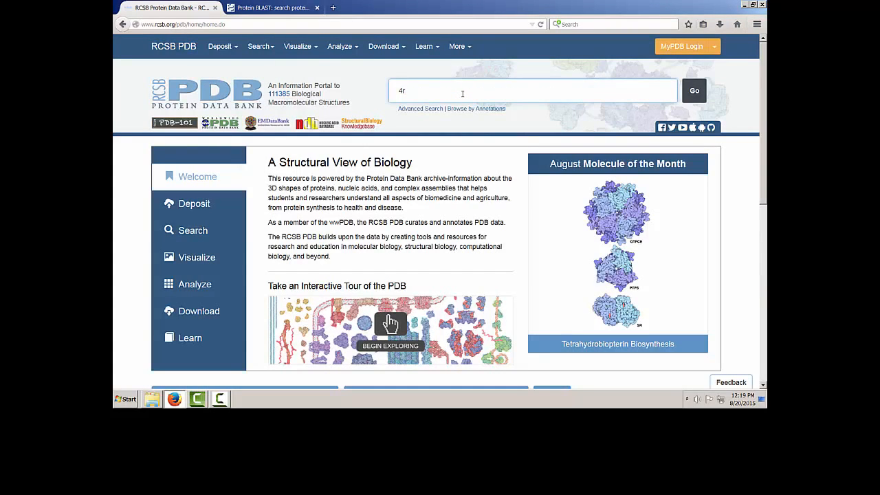
text(78)
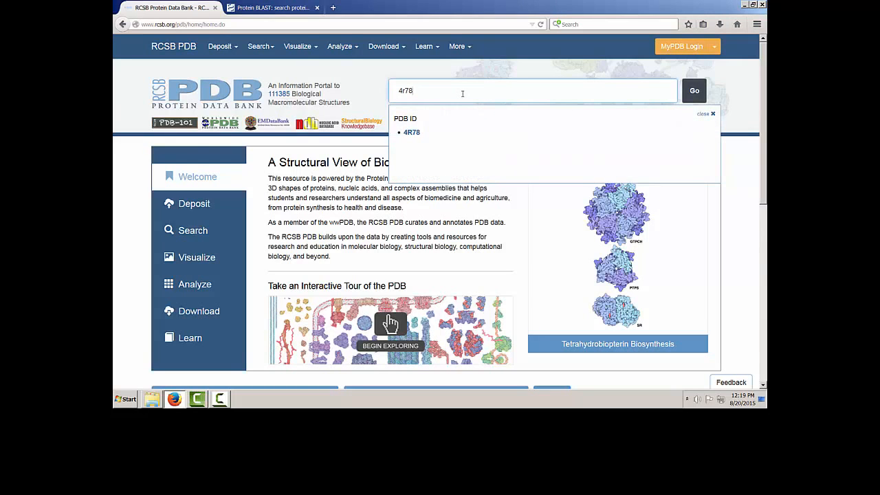
key(Return)
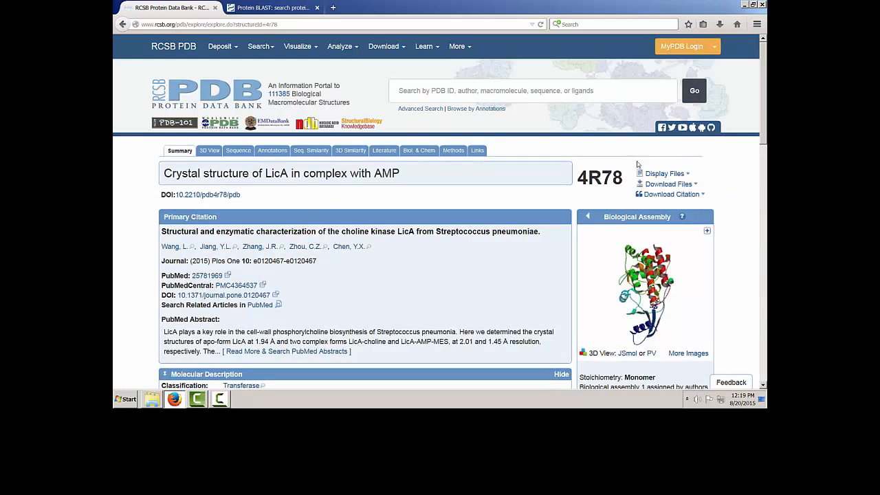
click(654, 174)
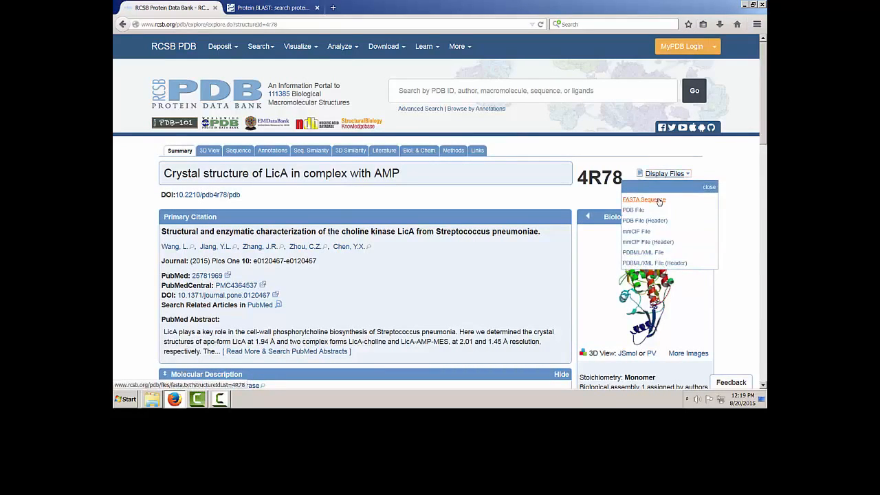
click(643, 199)
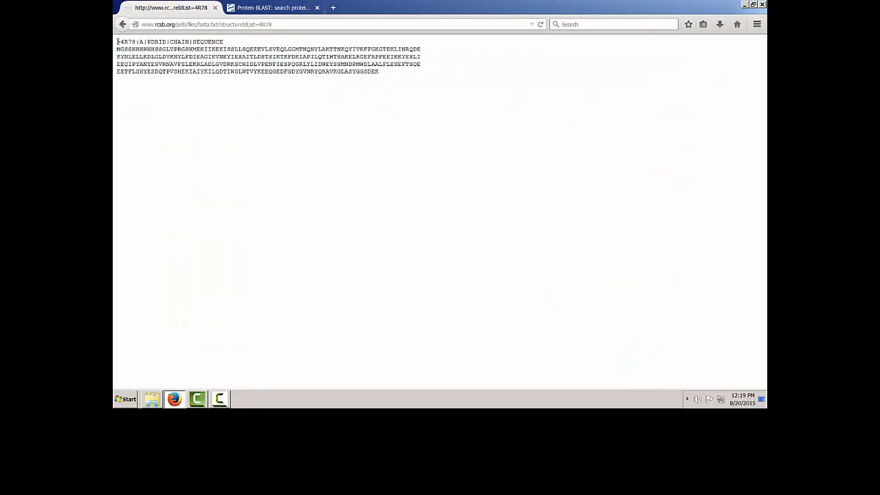
Examine the FASTA header line, the full 4R78 sequence and the leading histidine tag residues
drag(117, 42, 224, 43)
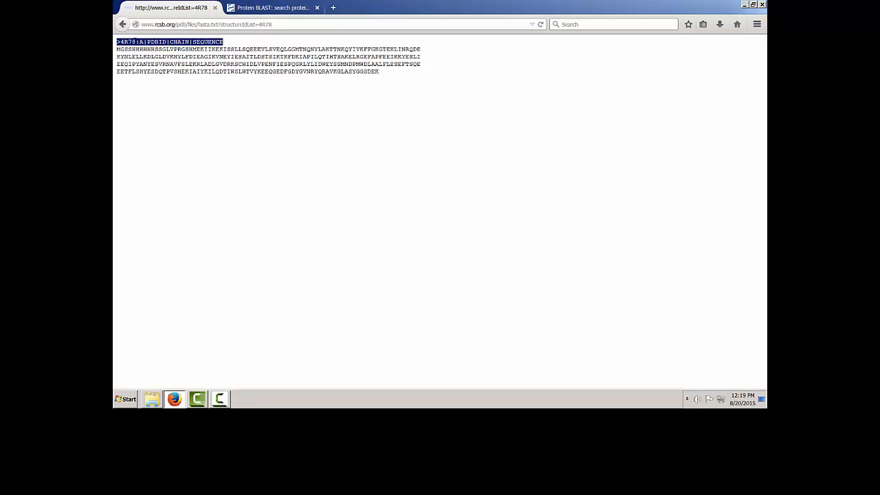
click(118, 49)
drag(119, 48, 395, 78)
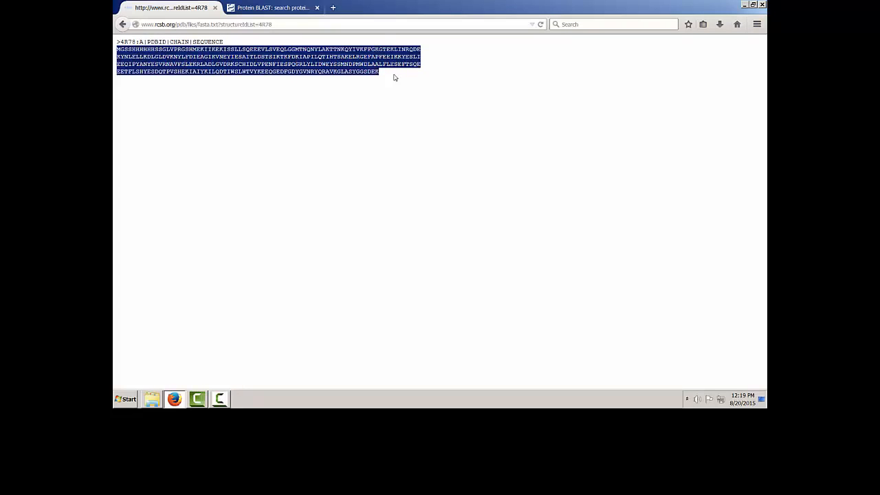
click(385, 74)
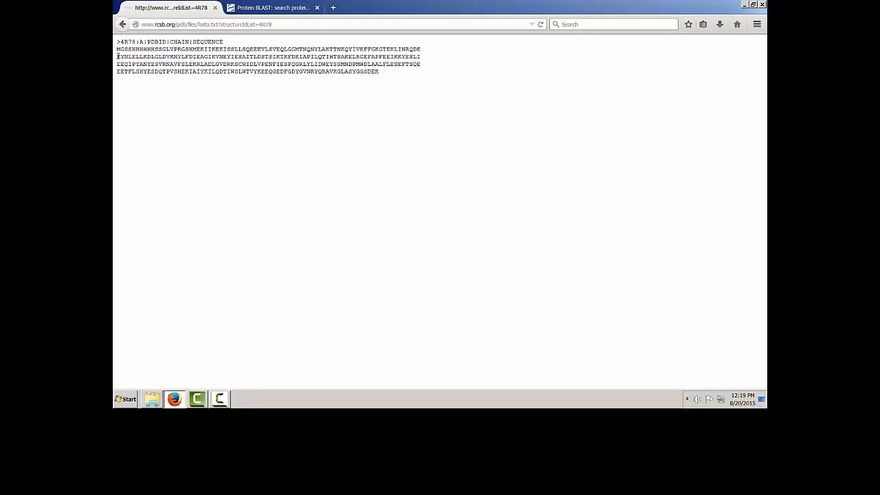
drag(116, 49, 158, 49)
drag(131, 50, 156, 49)
drag(117, 49, 160, 46)
click(161, 49)
Copy the 4R78 sequence from the SSGLVPRGSH residues to its end, without the leading MGSSHHHHHH, into the Protein BLAST query sequence
drag(155, 49, 382, 76)
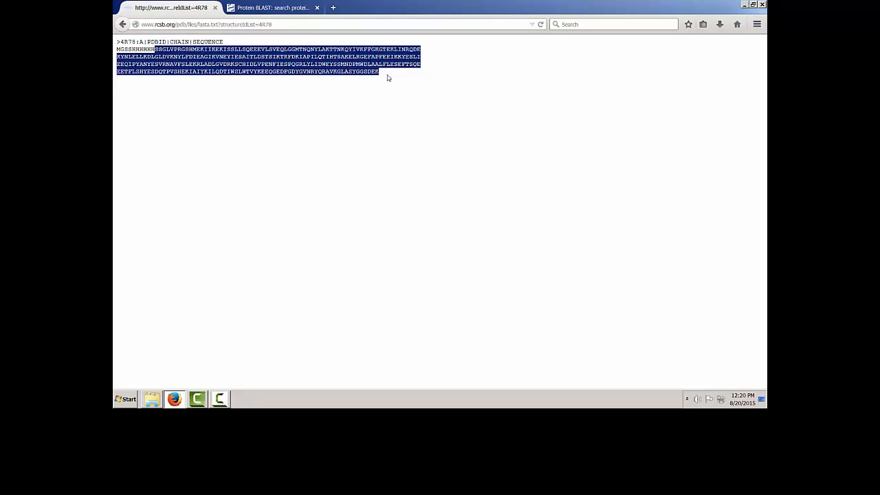
click(294, 9)
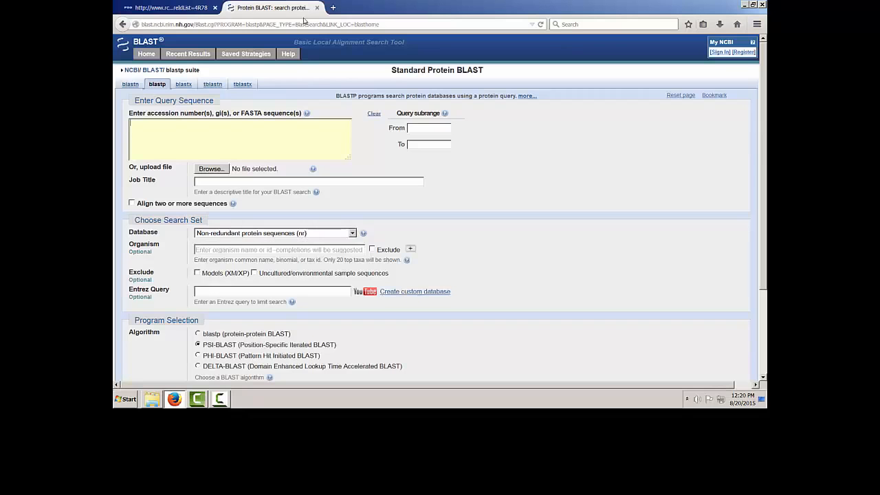
click(276, 127)
key(ctrl+v)
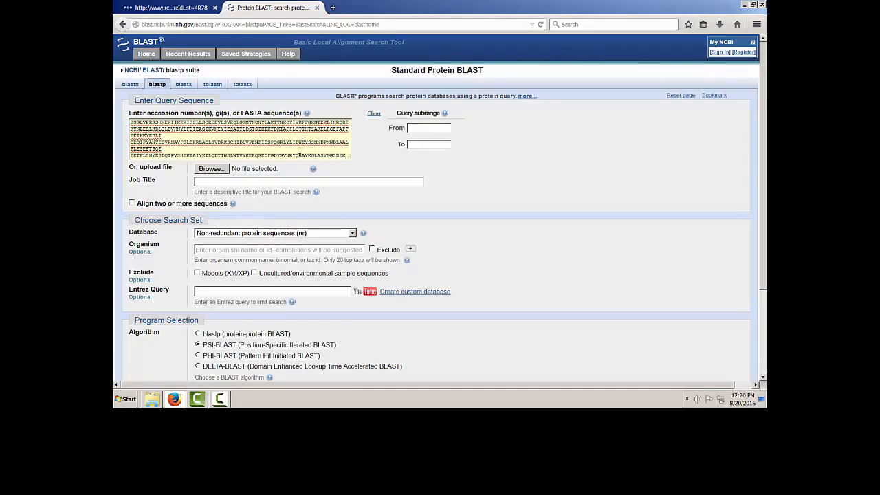
Run a PSI-BLAST search of the query against the Non-redundant protein sequences (nr) database
click(338, 234)
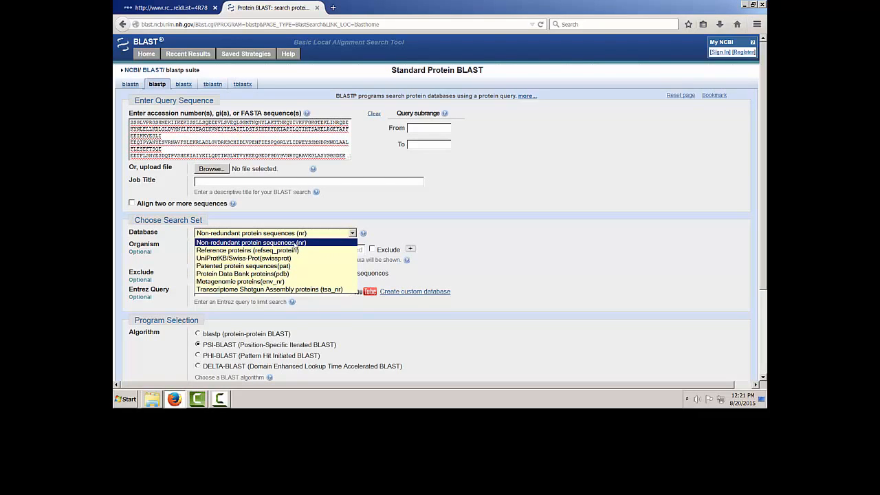
click(295, 243)
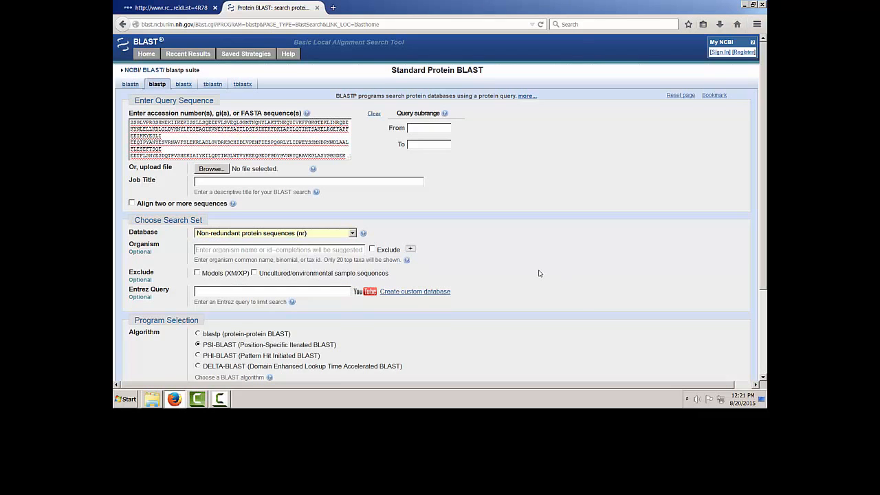
scroll(540, 273, down, 3)
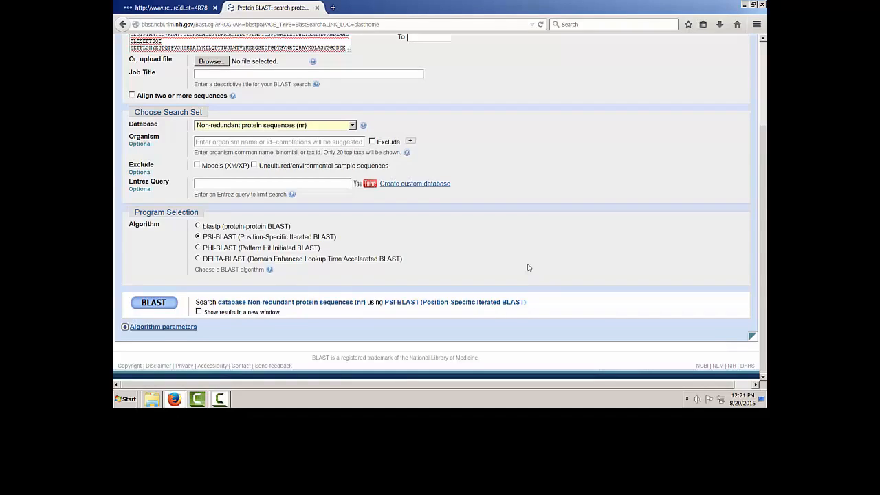
click(198, 226)
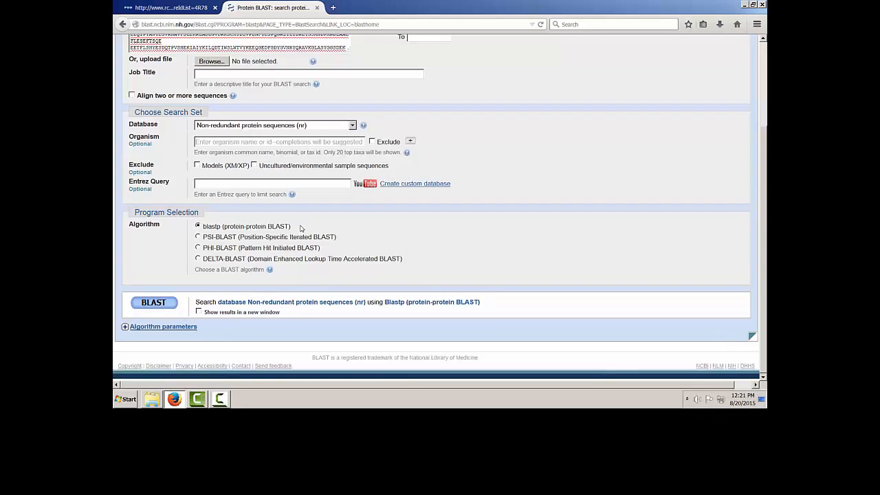
click(198, 238)
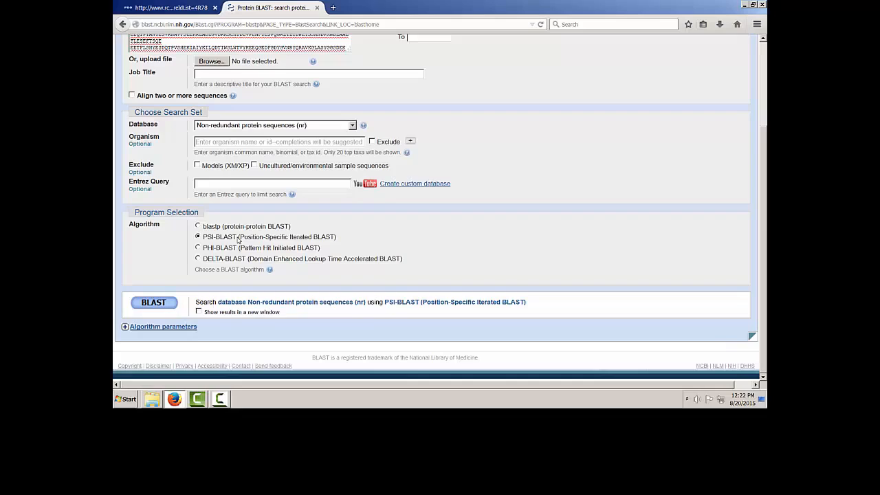
click(198, 259)
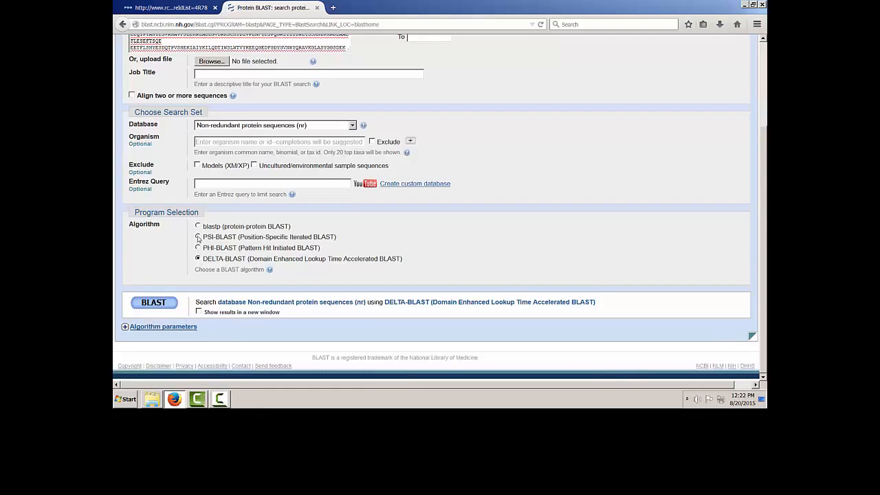
click(198, 237)
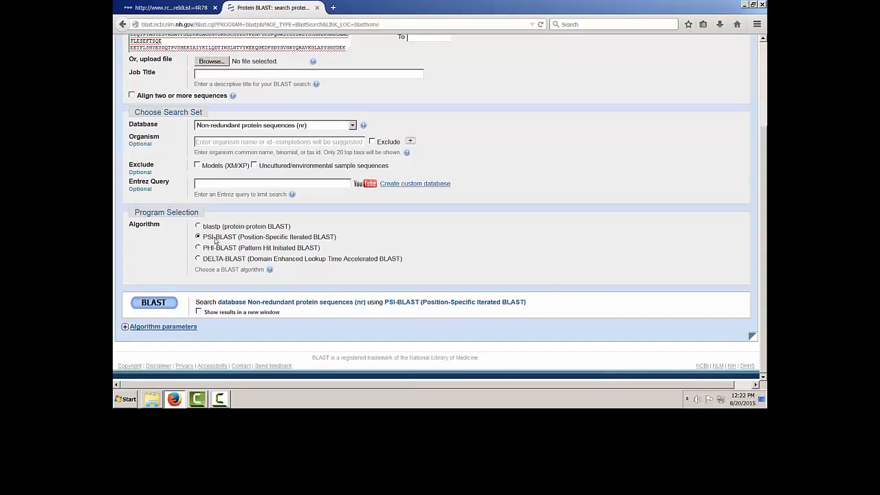
click(162, 307)
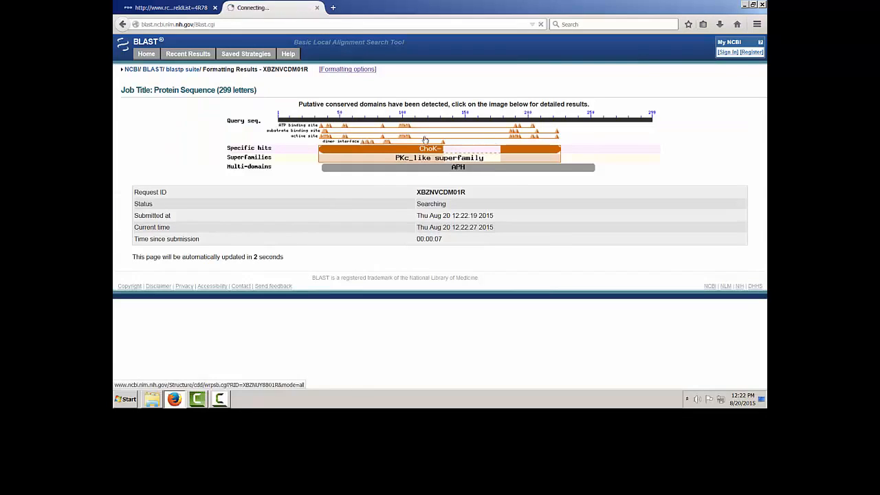
Open the detailed conserved domain results in a new tab and read the description of the ChoK-like specific hit
right_click(445, 155)
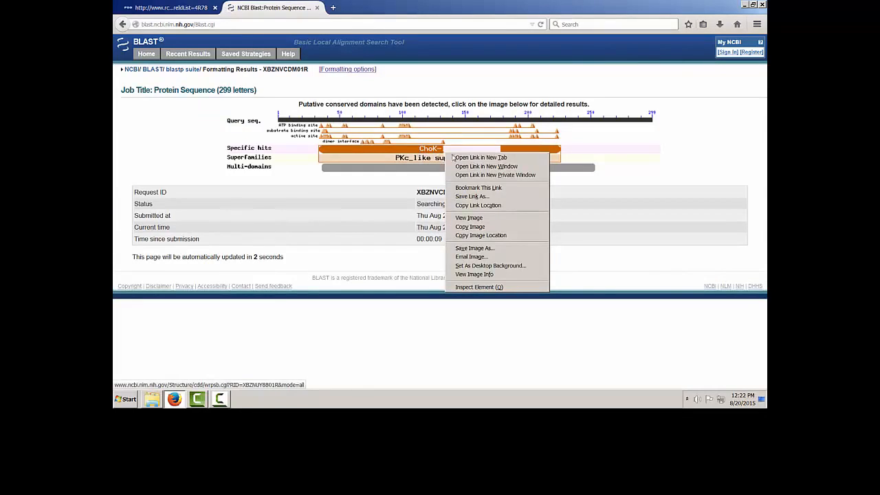
click(466, 158)
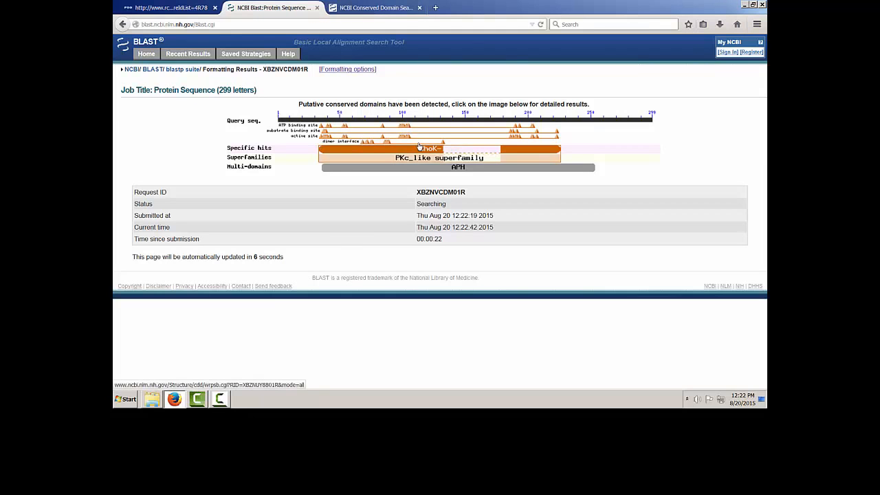
click(385, 10)
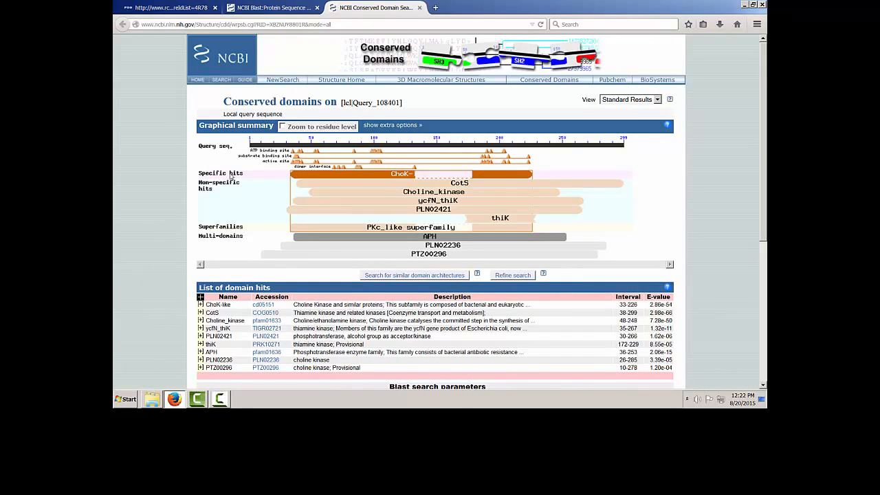
click(341, 178)
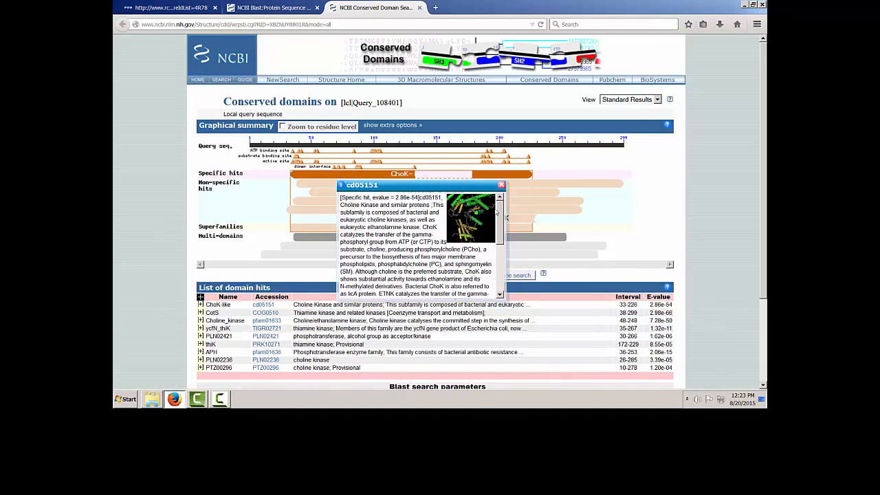
mouse_move(499, 211)
mouse_down()
mouse_move(494, 267)
mouse_move(505, 217)
mouse_up()
click(518, 177)
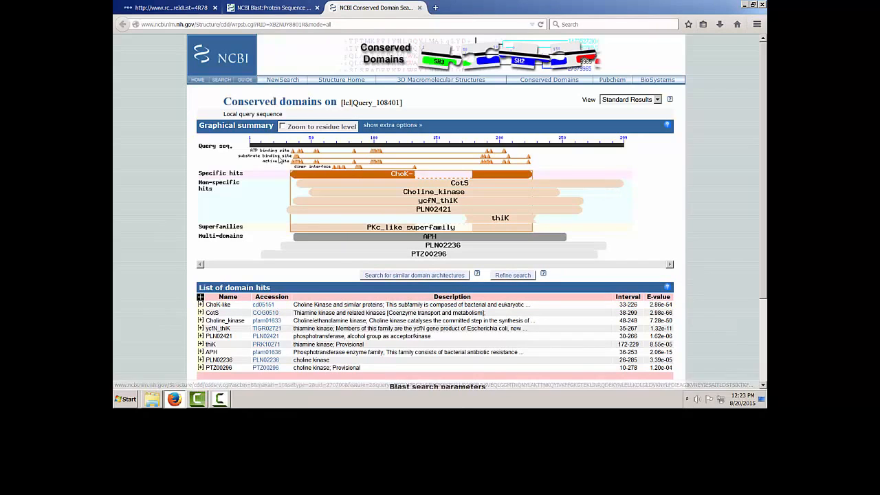
Examine the binding and active site markers and domain hits in the conserved domain graphical summary, and return to the BLAST results
mouse_move(297, 166)
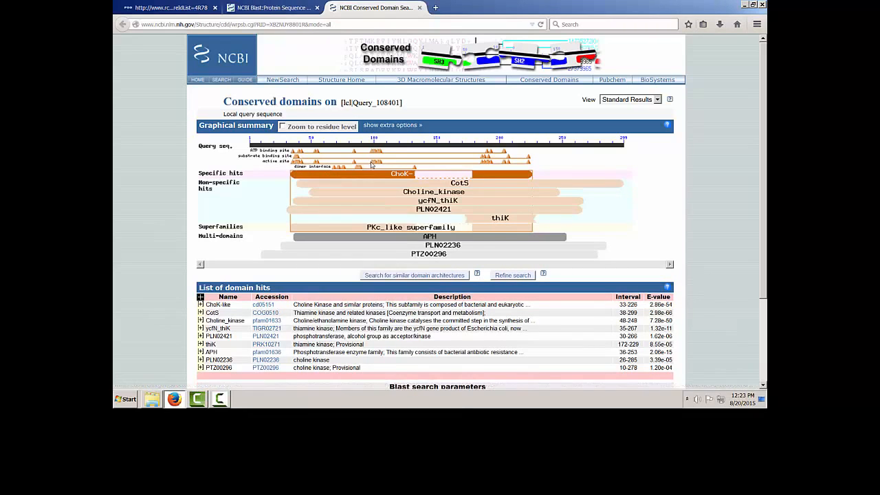
mouse_move(373, 164)
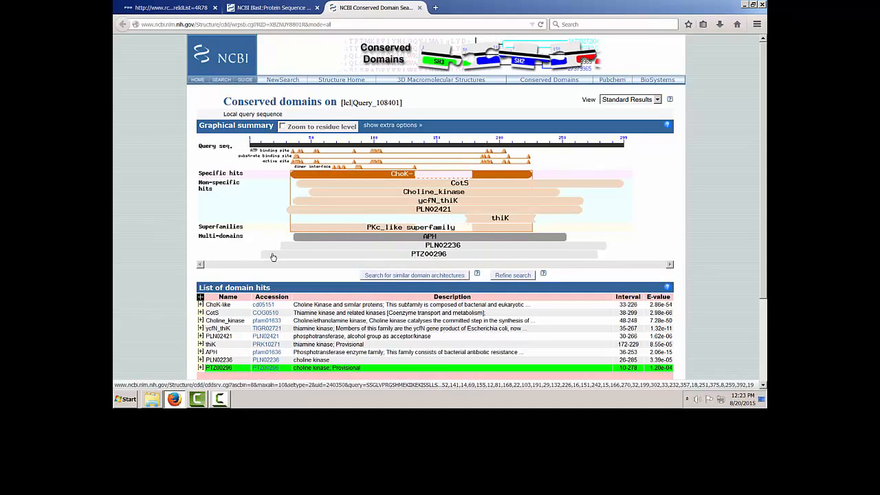
click(275, 12)
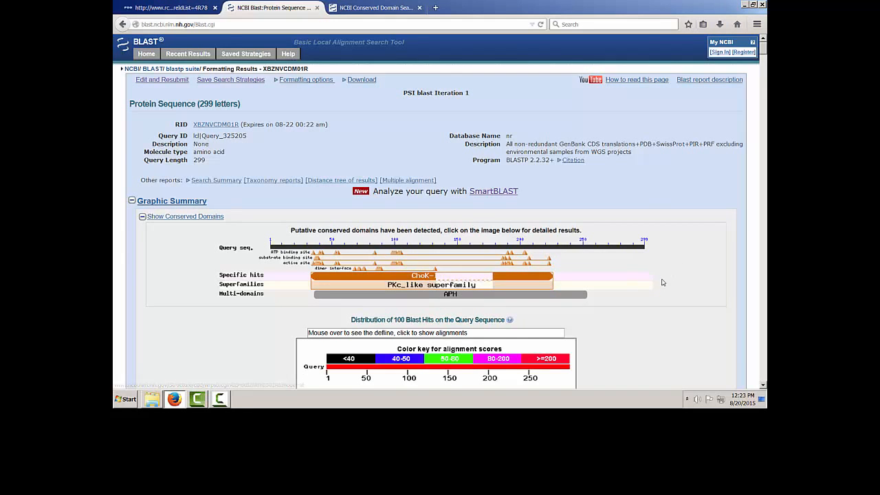
Examine the distribution of BLAST hits and the significant alignments table, including scores, query cover, E values and identities down to the Clostridium hits
scroll(663, 282, down, 5)
scroll(663, 283, down, 2)
scroll(662, 282, up, 1)
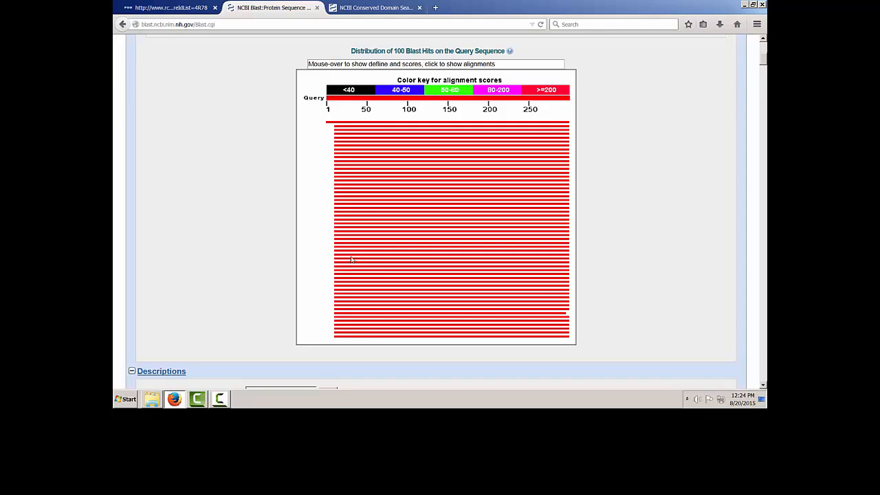
scroll(261, 226, down, 5)
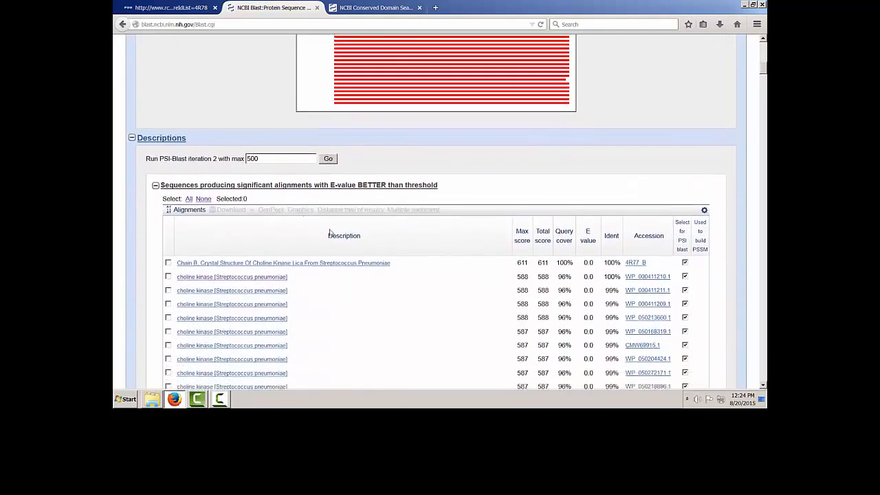
scroll(330, 233, down, 3)
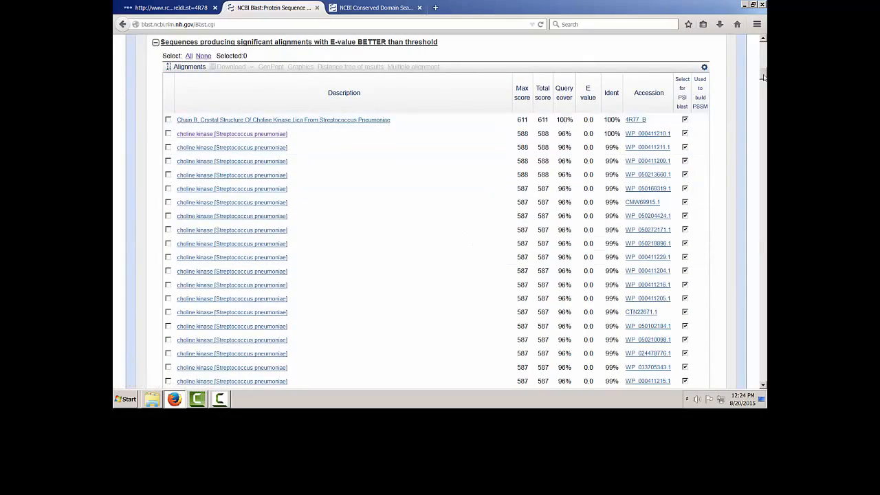
drag(763, 77, 762, 171)
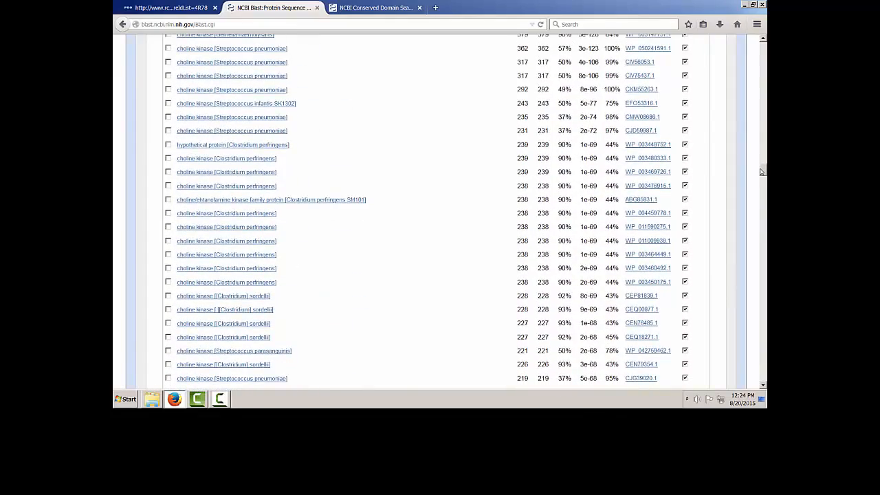
drag(762, 171, 755, 87)
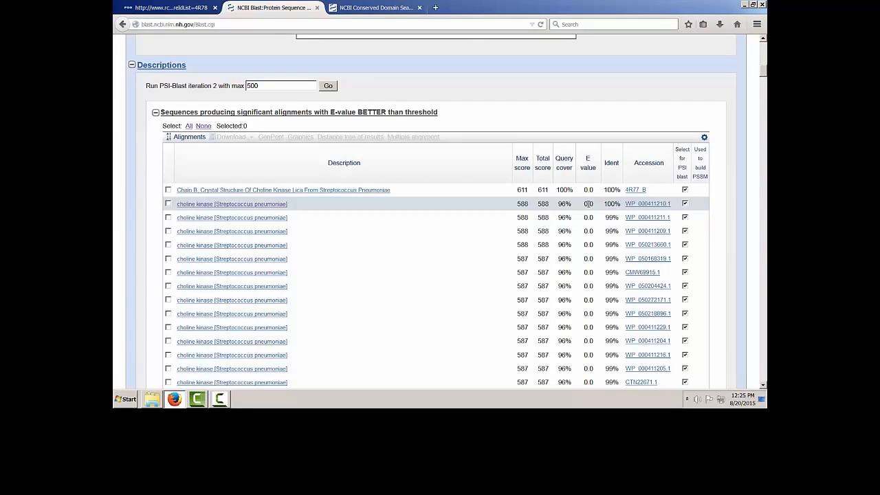
drag(584, 203, 594, 207)
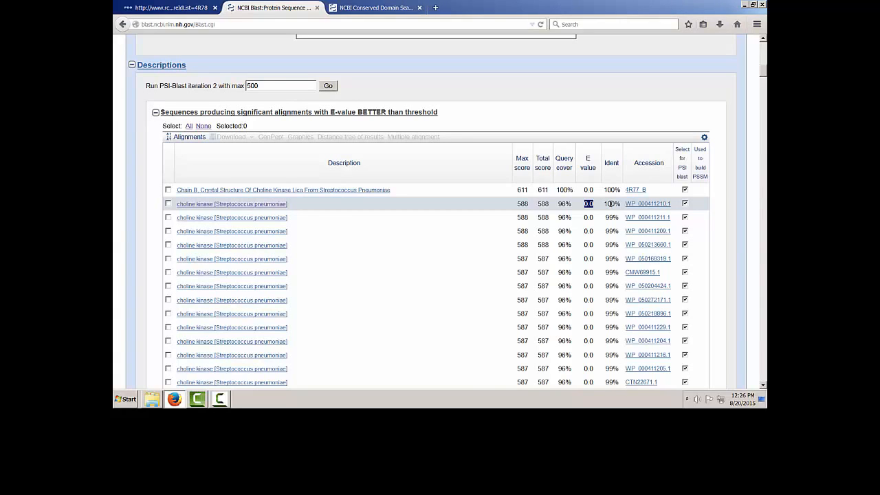
Open the alignment of choline kinase hit WP_000411210.1 and compare its first Query line with the Sbjct line
click(228, 204)
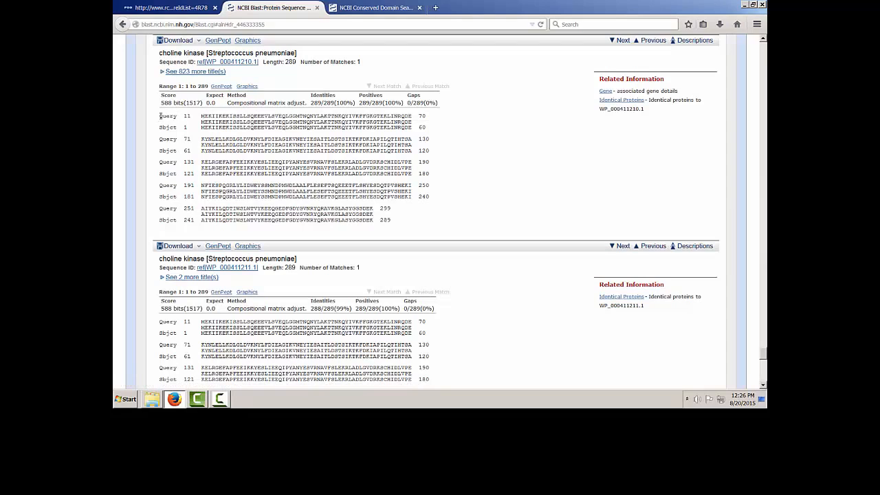
drag(160, 116, 425, 113)
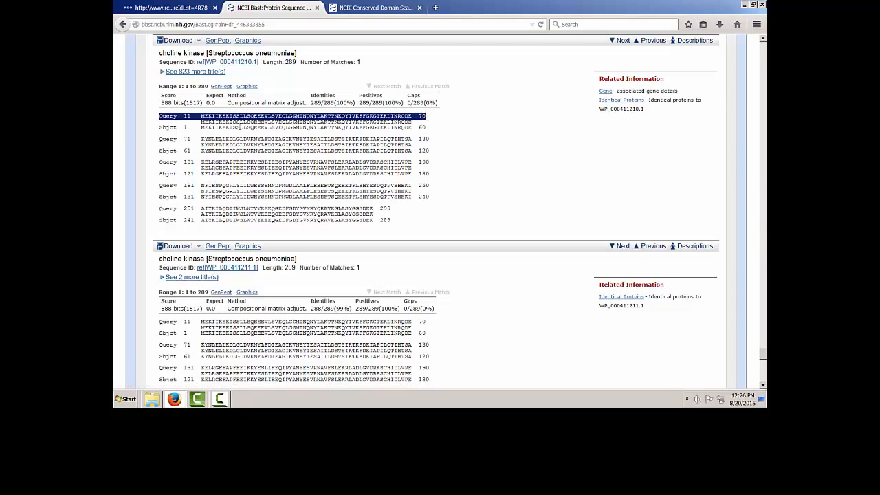
drag(160, 128, 425, 127)
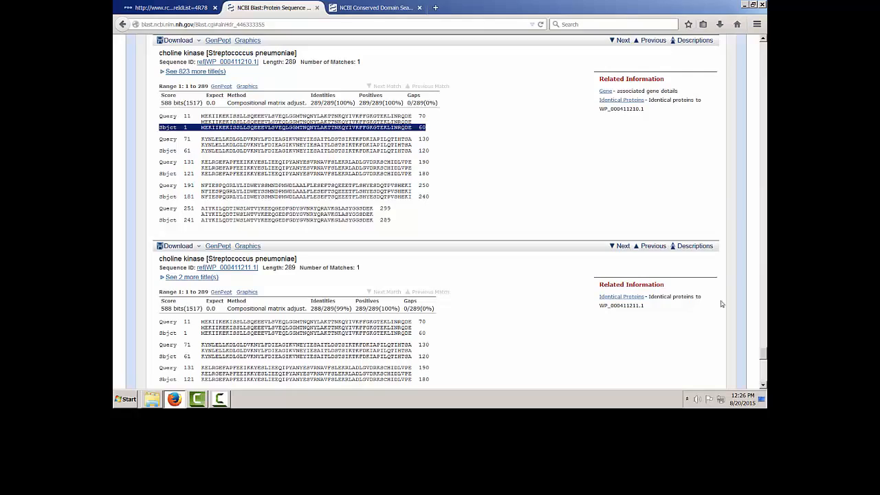
Select all hits in the descriptions table and exclude WP_000411210.1, WP_000411211.1 and WP_000411209.1 from the next PSI-BLAST iteration
drag(761, 352, 762, 70)
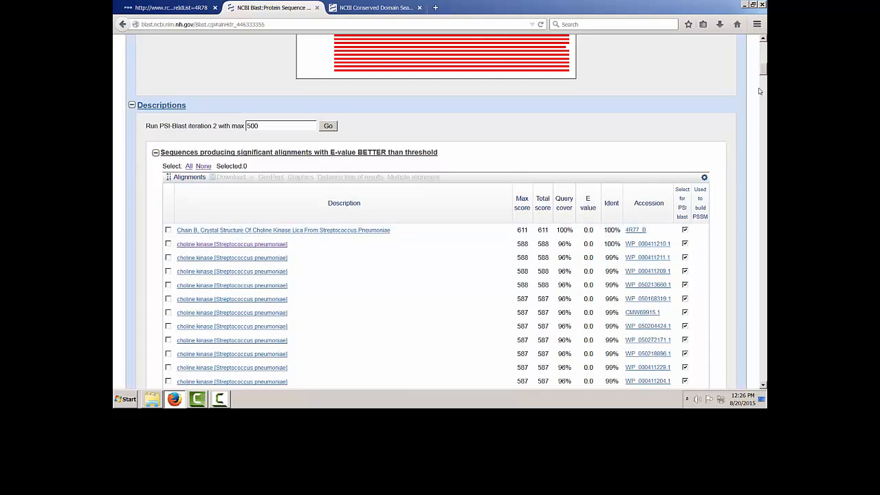
click(190, 168)
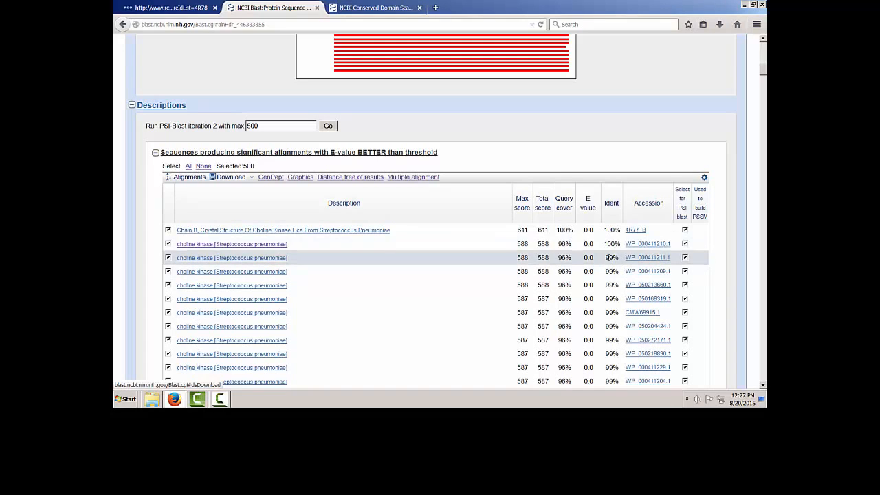
click(684, 243)
click(684, 257)
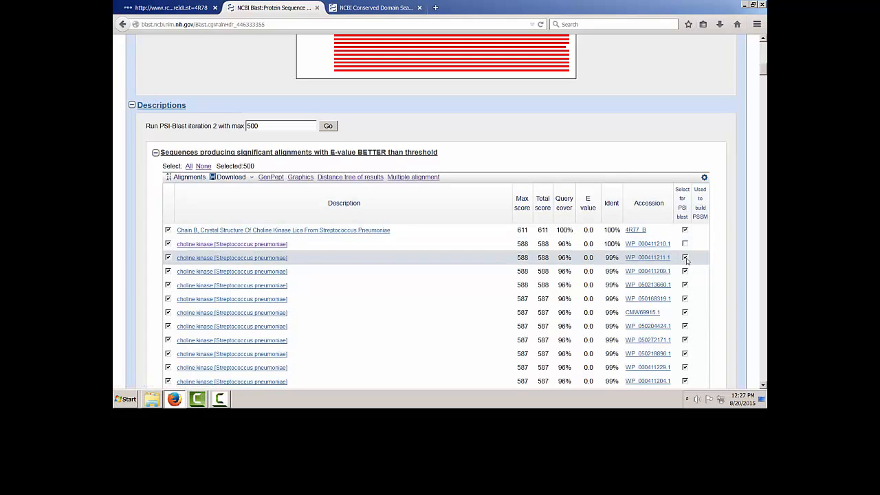
click(685, 271)
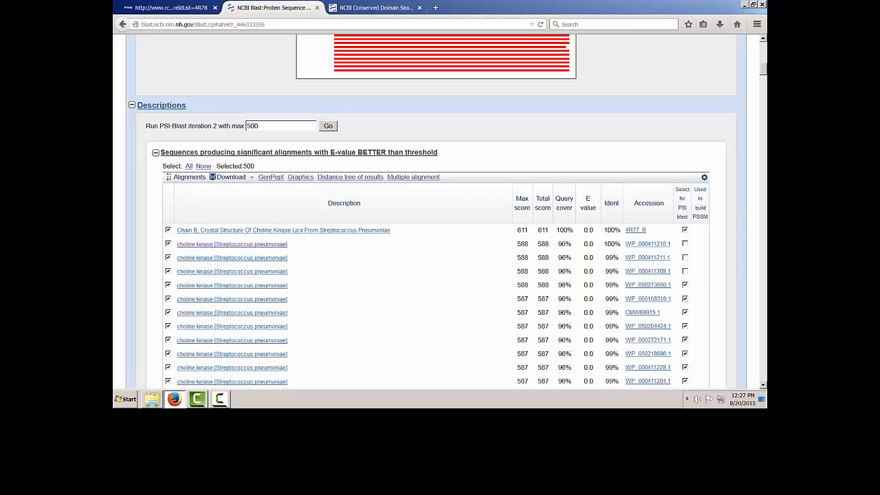
Review the hit list down to the Haemophilus influenzae licA entries, and check the identity, scores and query cover of WP_000411210.1
drag(763, 71, 737, 336)
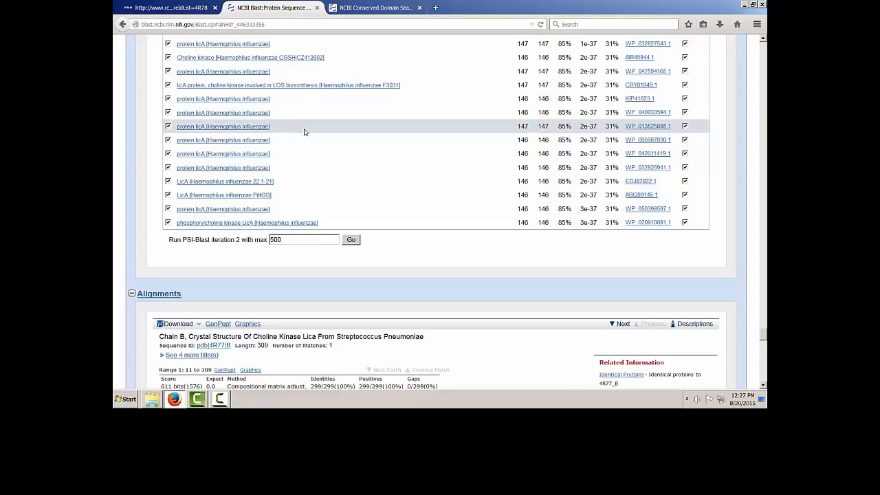
scroll(397, 236, up, 20)
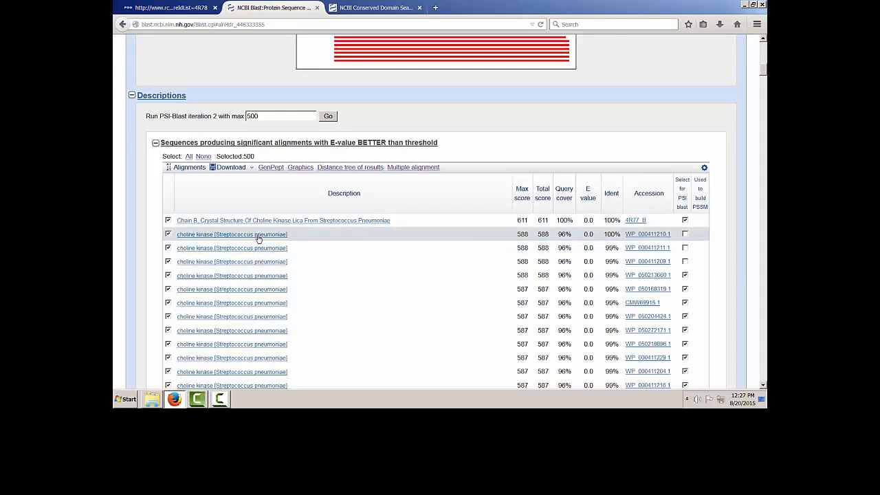
drag(584, 235, 614, 234)
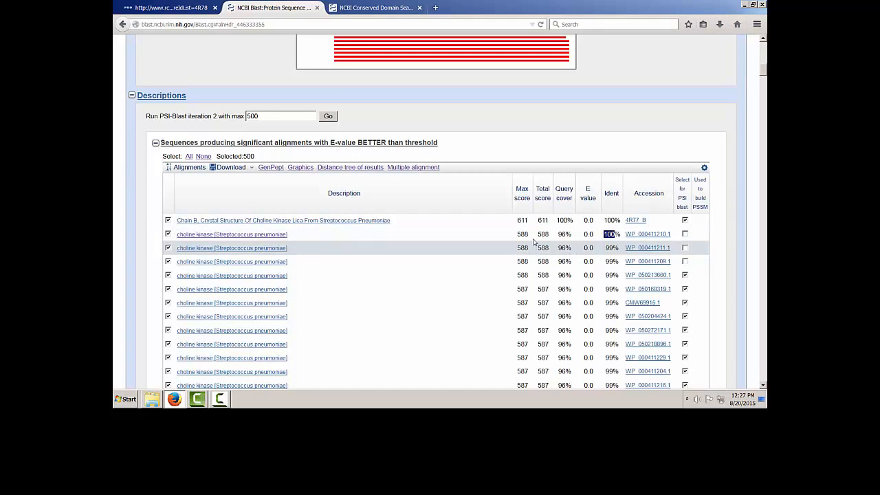
drag(517, 235, 576, 237)
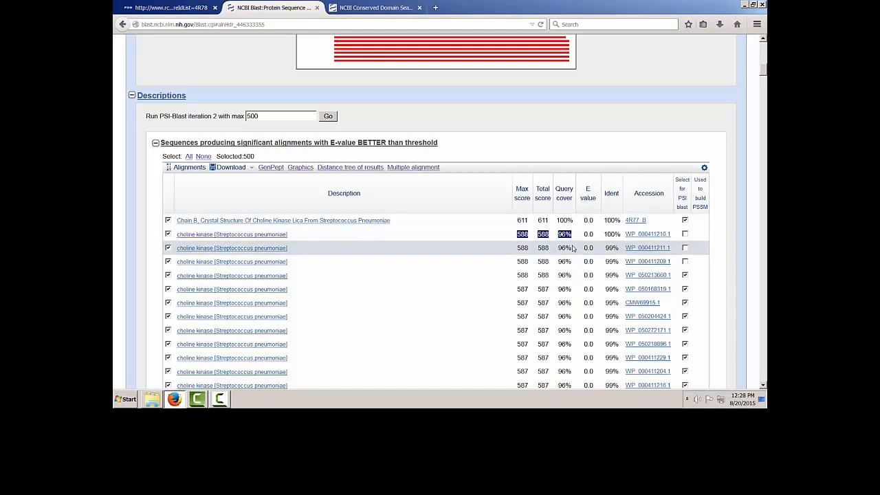
scroll(312, 250, down, 3)
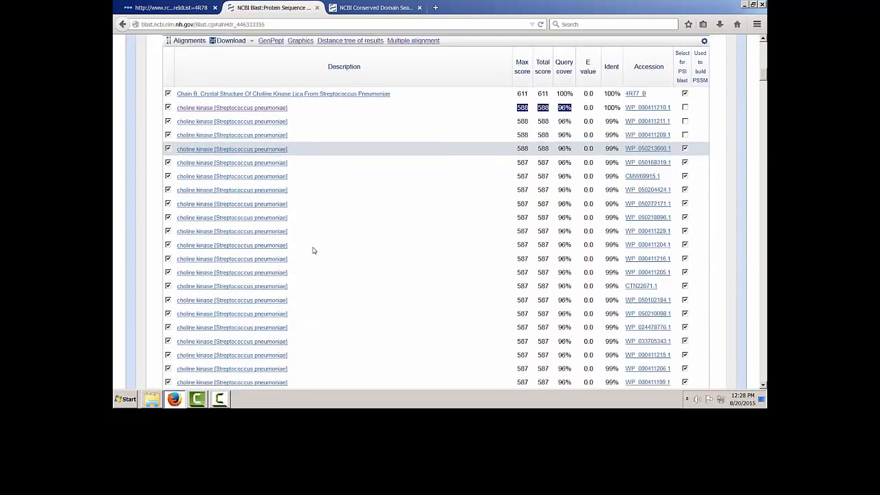
scroll(312, 250, down, 6)
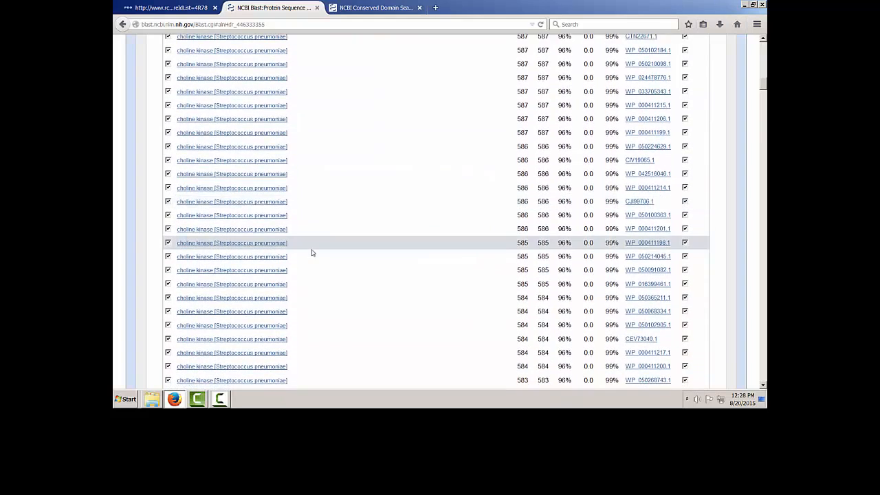
scroll(311, 253, up, 2)
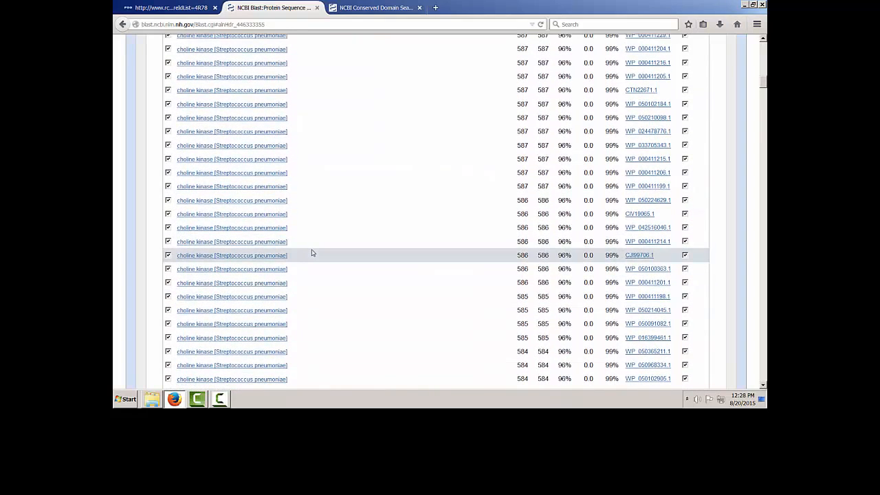